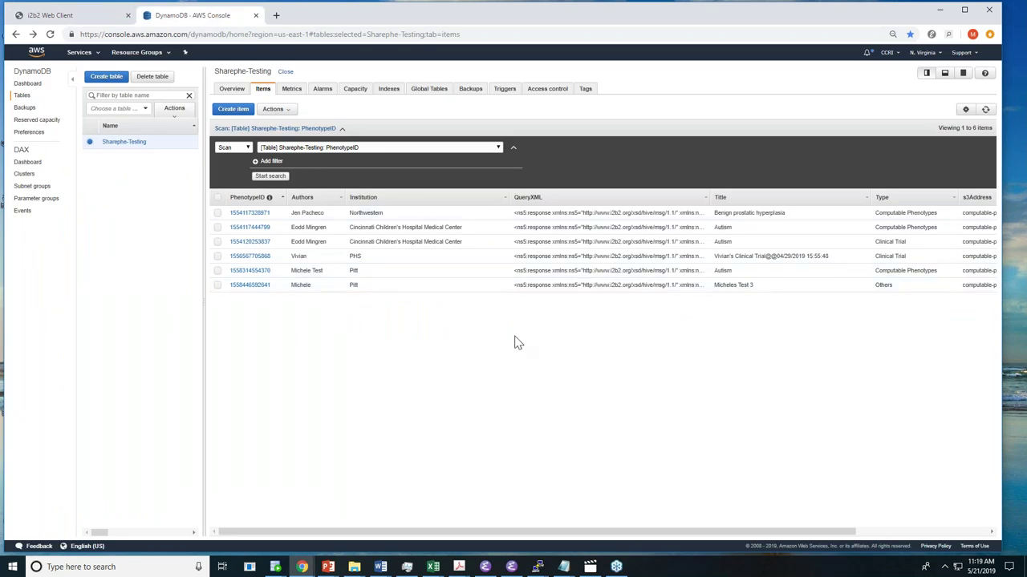
Step: Switch to the i2b2 Web Client, open Pitt's Autism workbook from the Sharephe library, and view its workbook type options
click(69, 15)
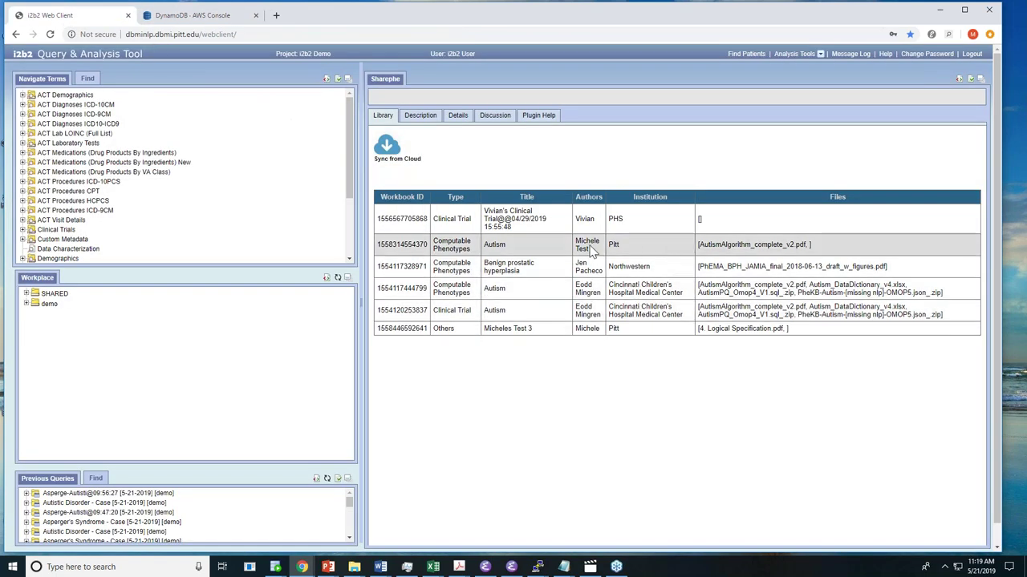
click(559, 251)
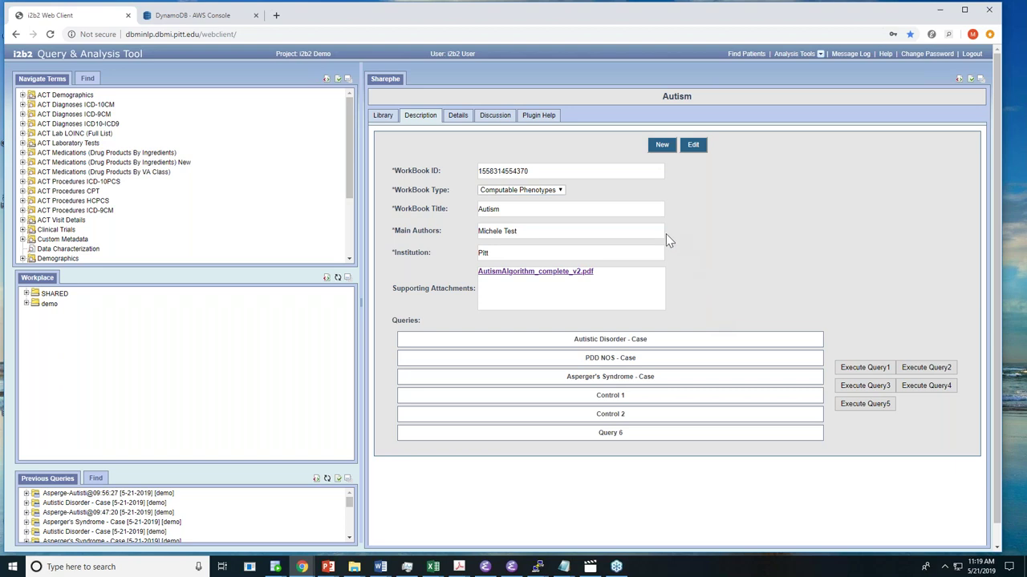
click(561, 192)
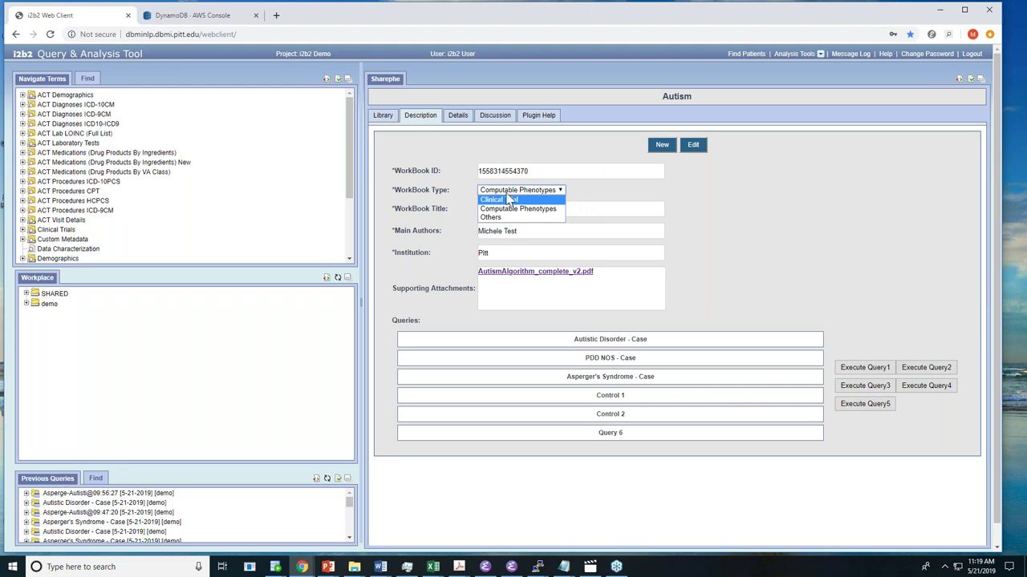
click(605, 197)
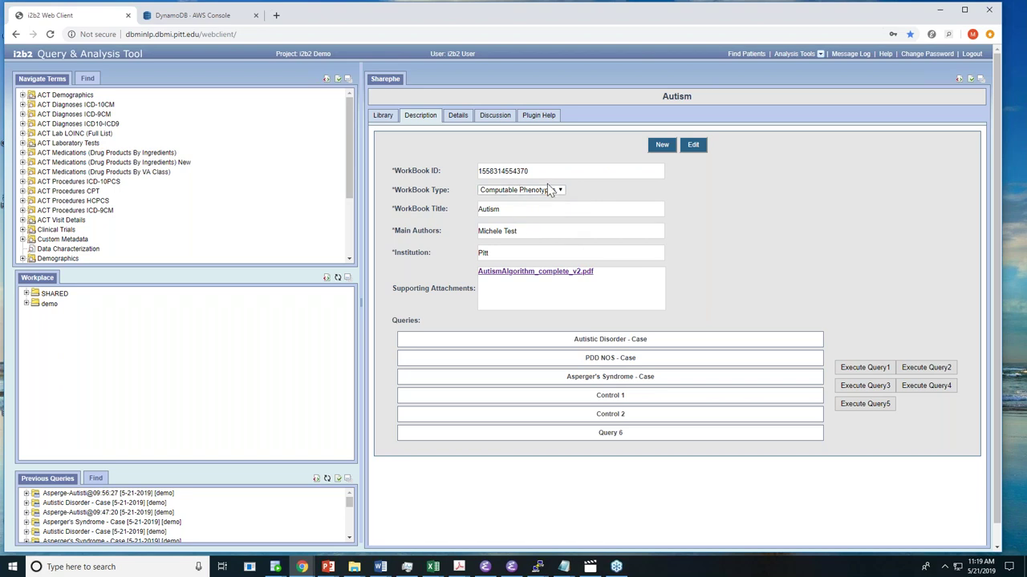
click(508, 209)
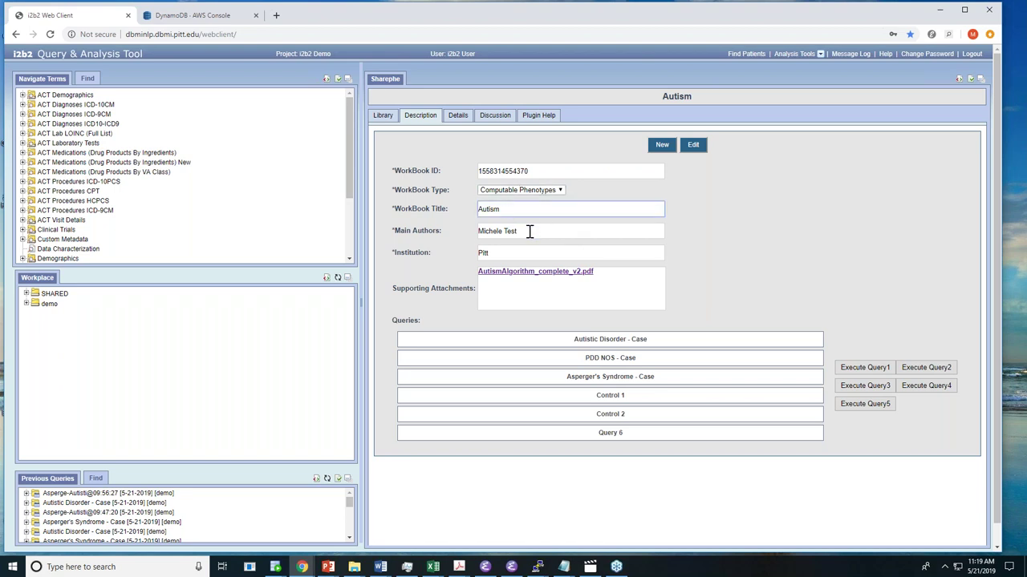
Step: Open the workbook's AutismAlgorithm_complete_v2.pdf attachment, check its S3 bucket address, and return to the workbook
click(528, 272)
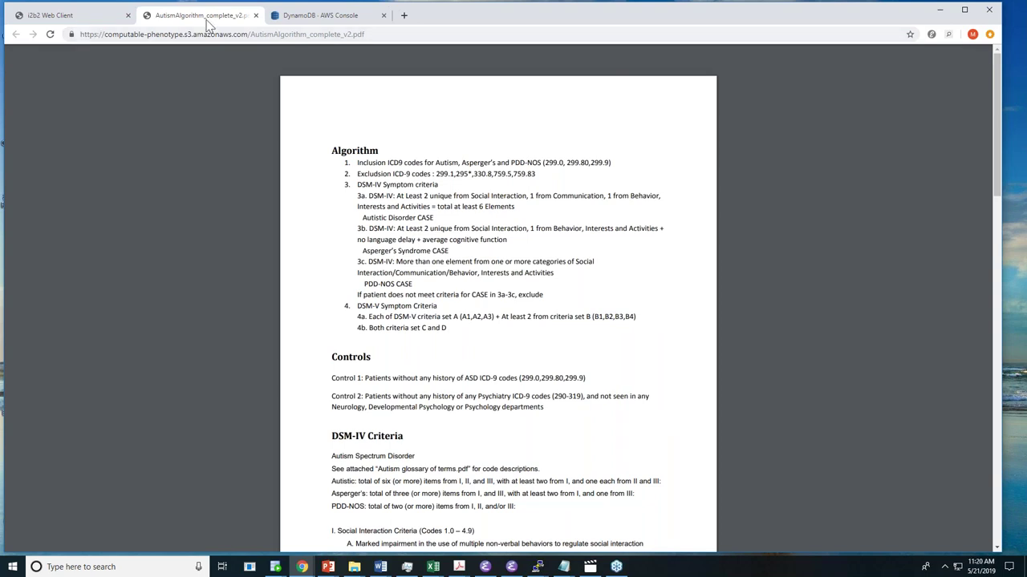
drag(193, 35, 130, 35)
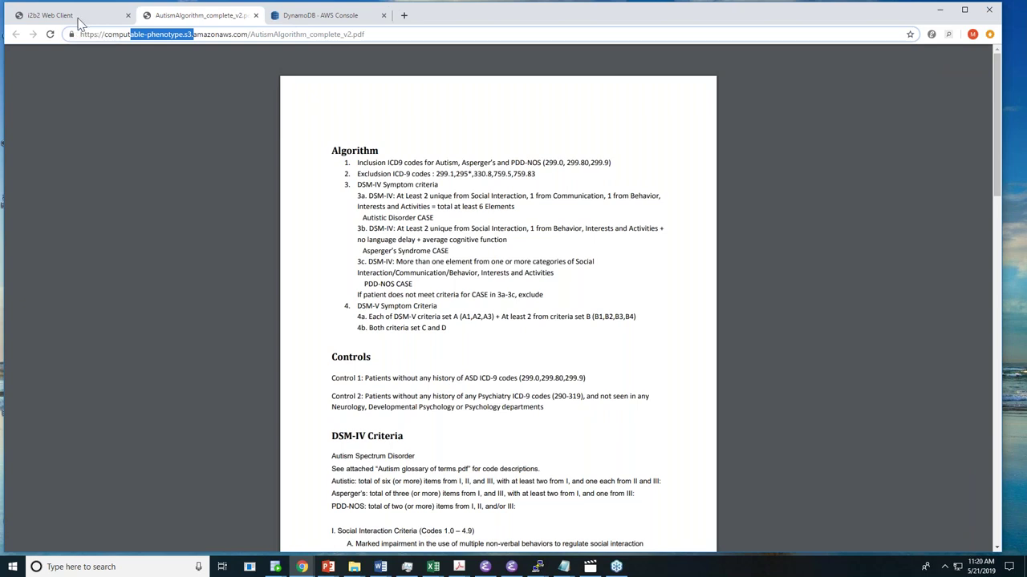
click(78, 19)
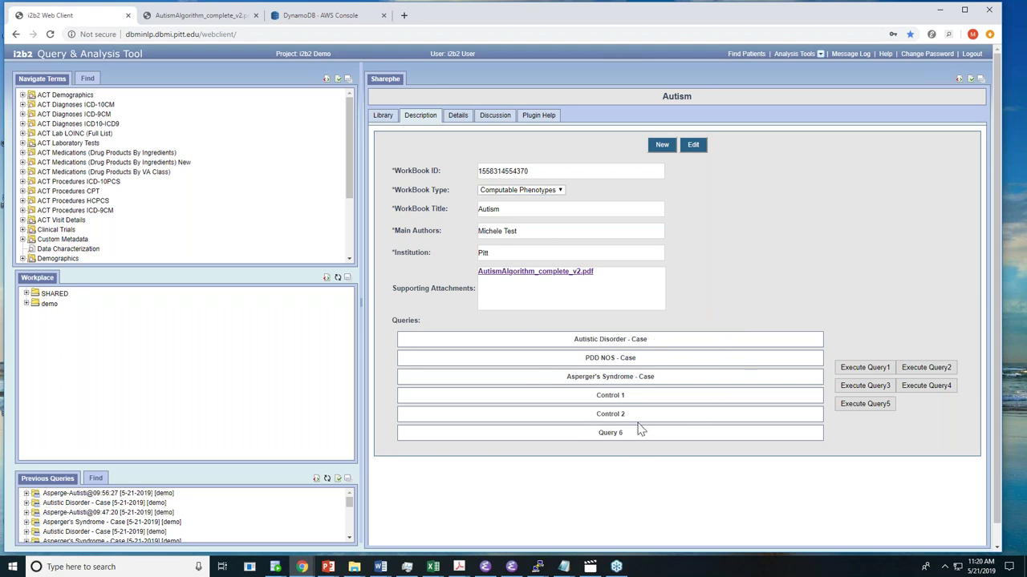
Step: Review the include and exclude criteria and diagnosis codes of the Autism workbook's queries
click(458, 120)
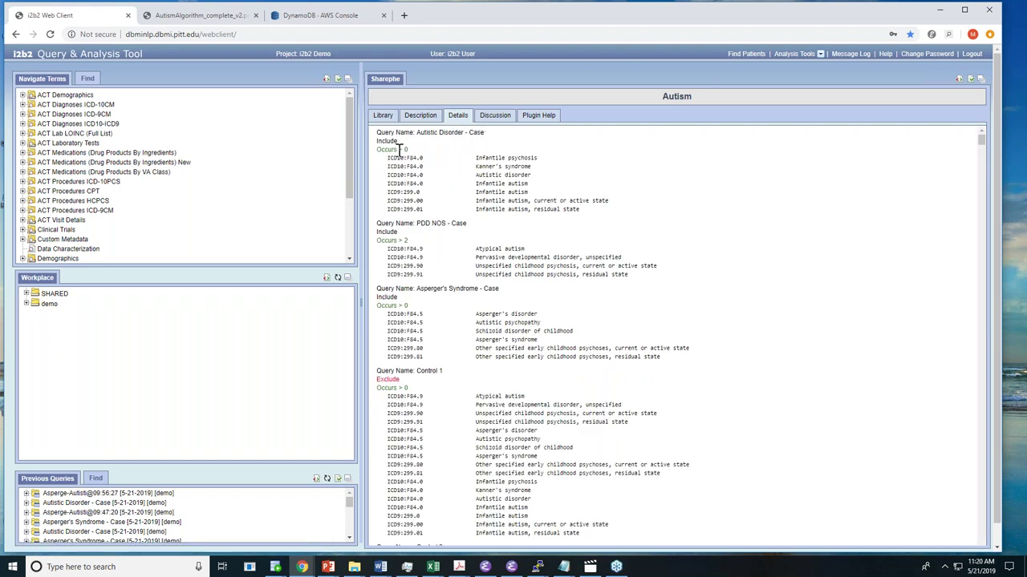
drag(396, 160, 476, 168)
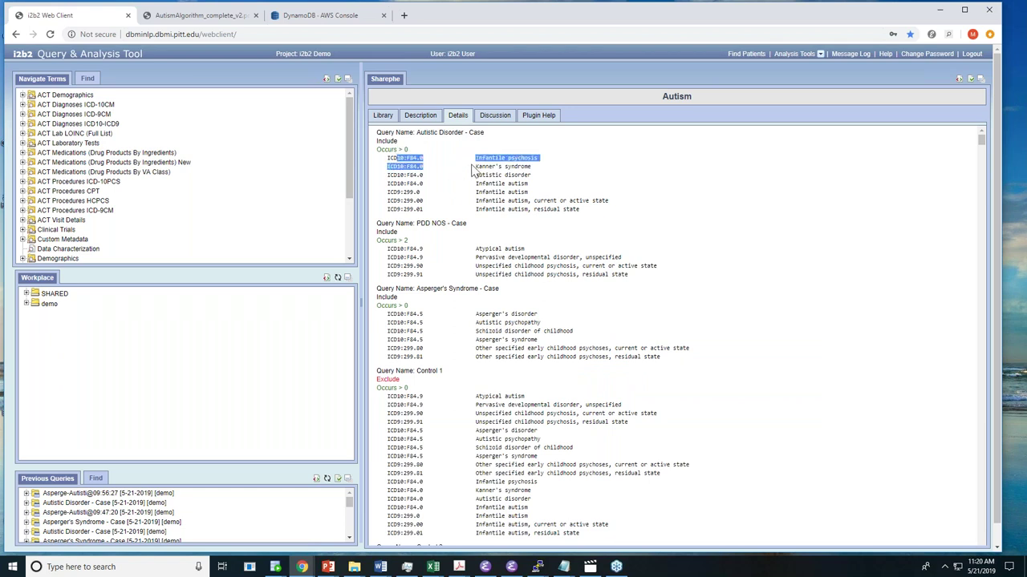
scroll(565, 316, down, 5)
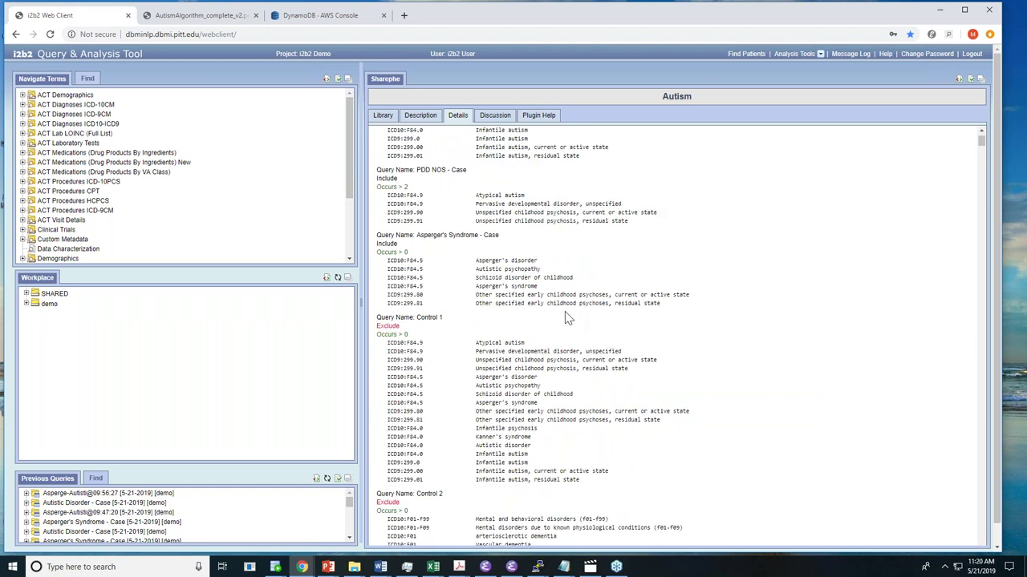
scroll(562, 323, down, 10)
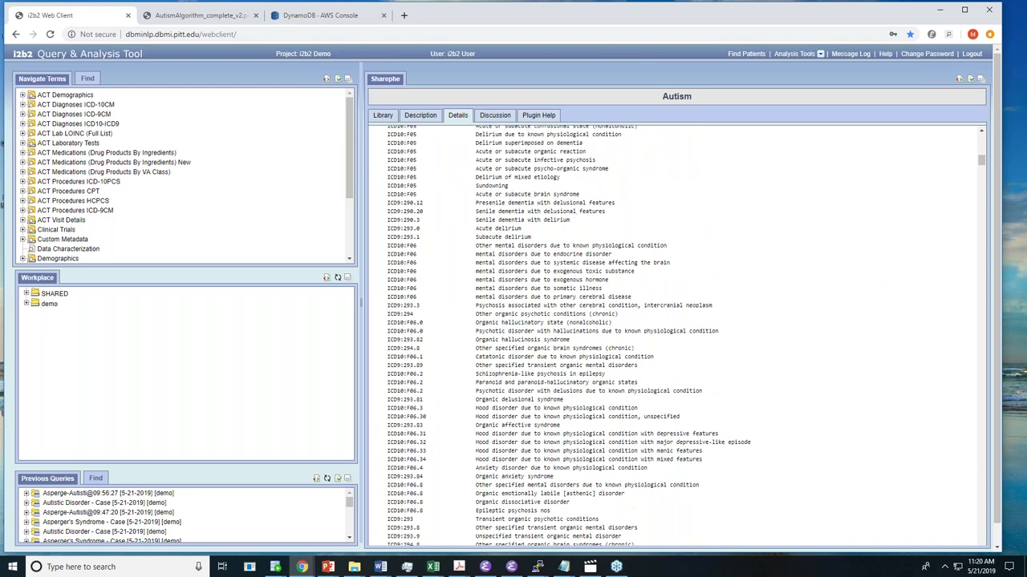
scroll(561, 323, up, 9)
scroll(553, 335, up, 7)
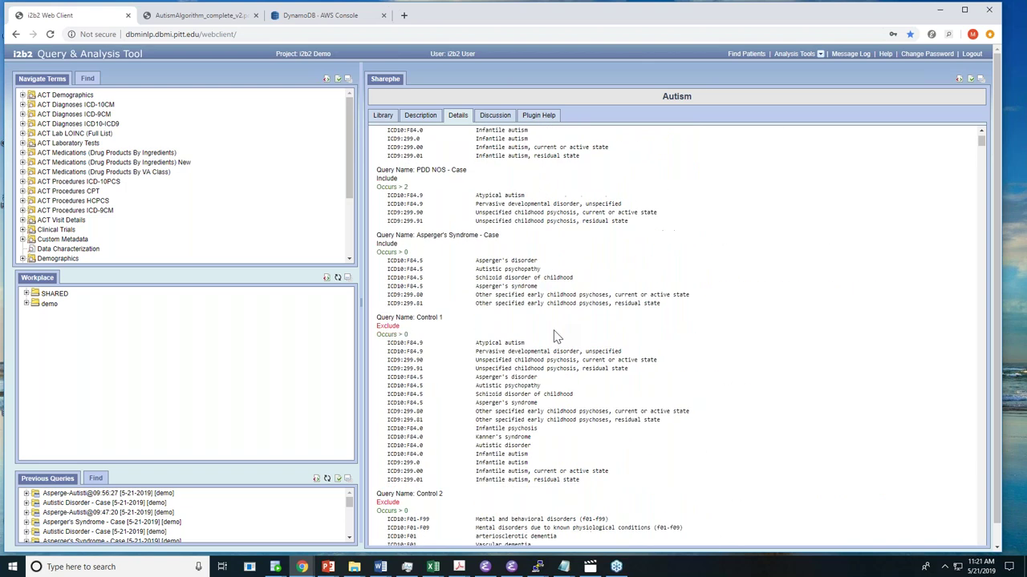
Step: Execute the Autism workbook's Autistic Disorder - Case and Asperger's Syndrome - Case queries from its description
click(415, 117)
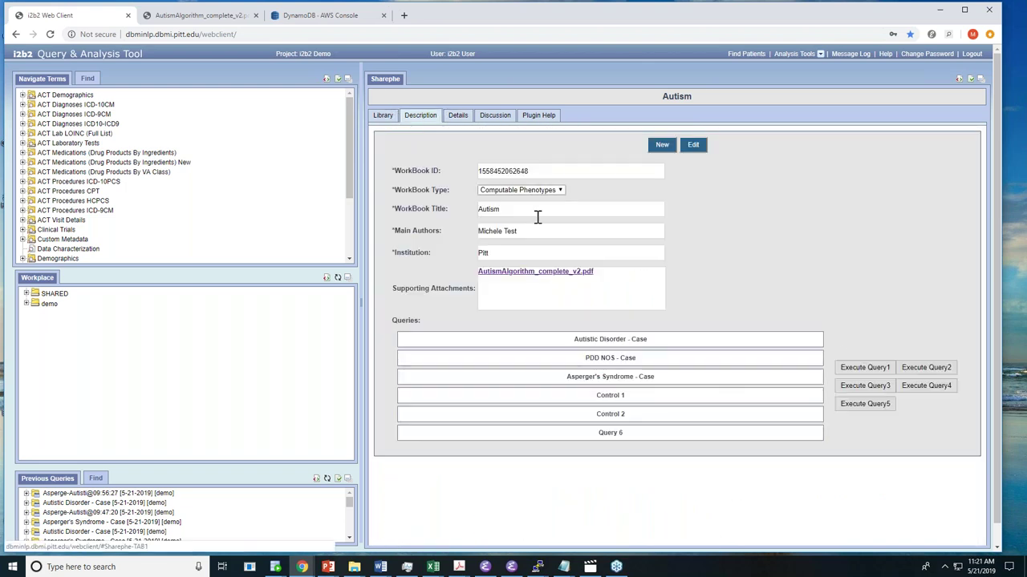
click(857, 370)
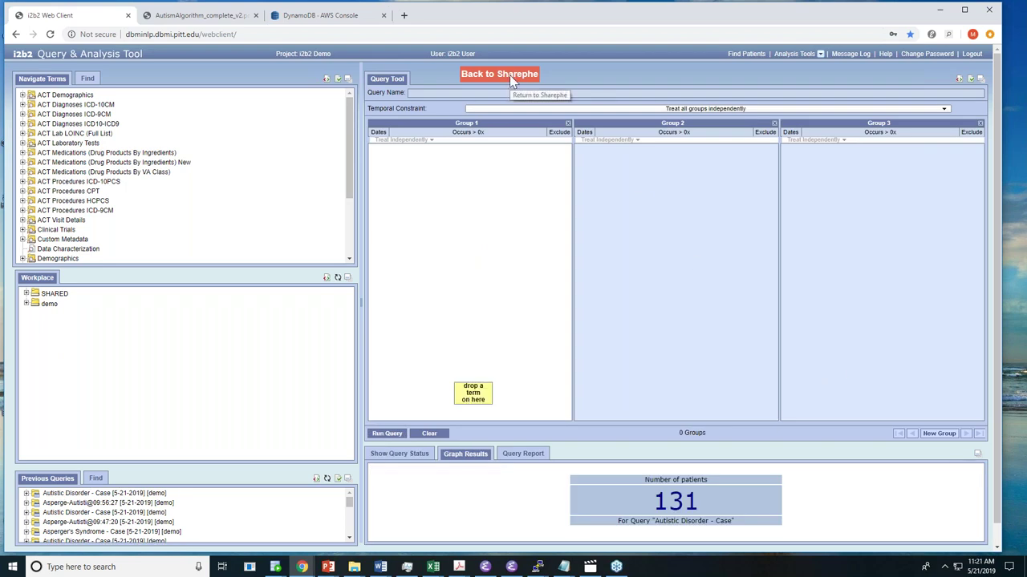
click(509, 74)
click(846, 388)
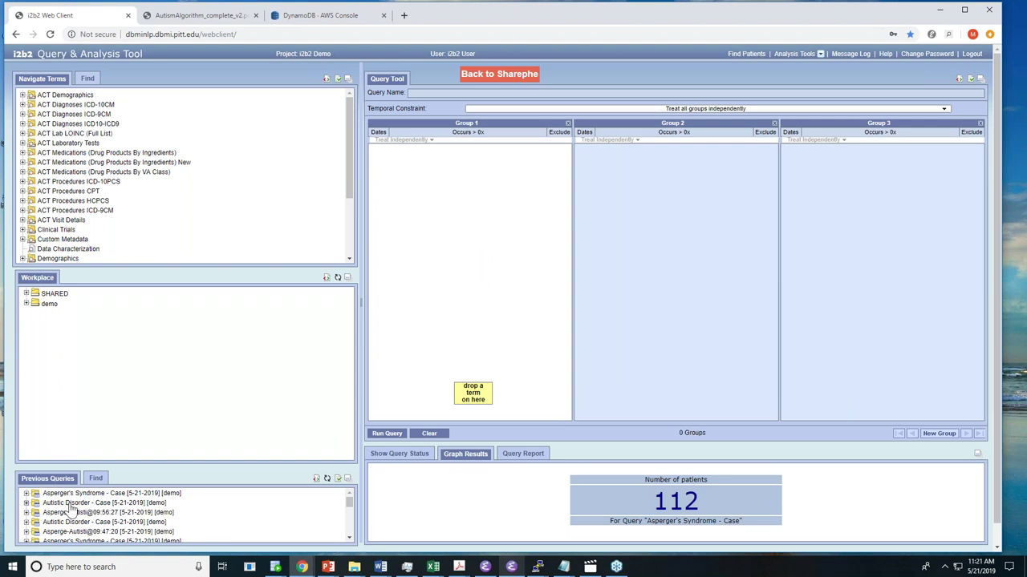
Step: Run a combined query with Autistic Disorder - Case in Group 1 and Asperger's Syndrome - Case in Group 2, returning the number of patients
drag(69, 507, 470, 260)
drag(105, 498, 652, 201)
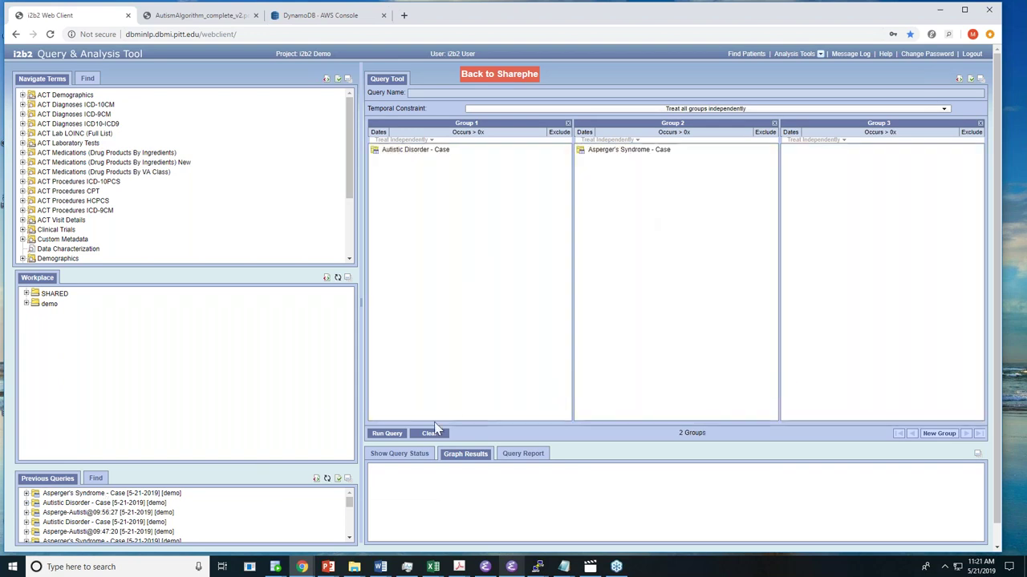
click(390, 438)
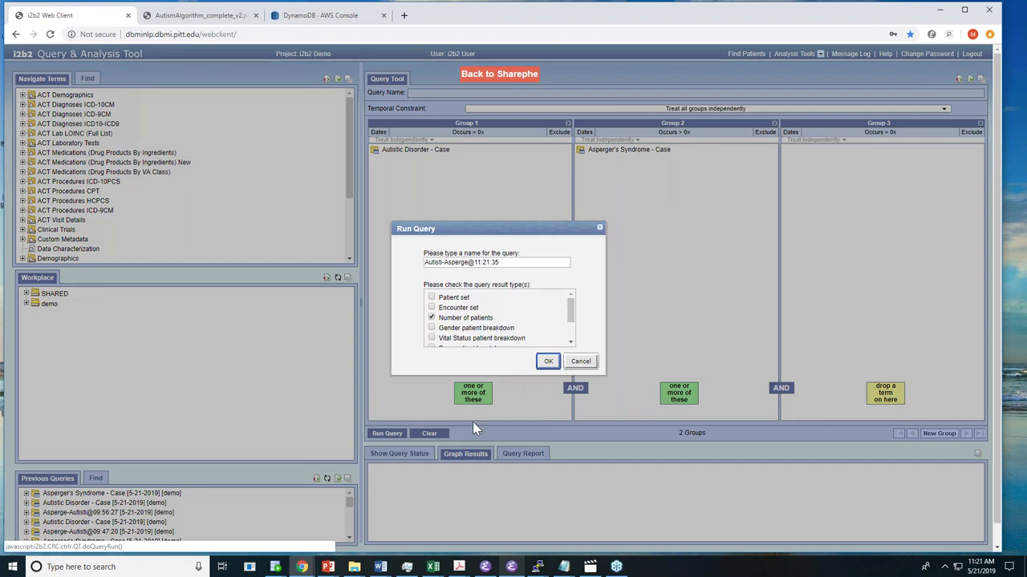
click(548, 362)
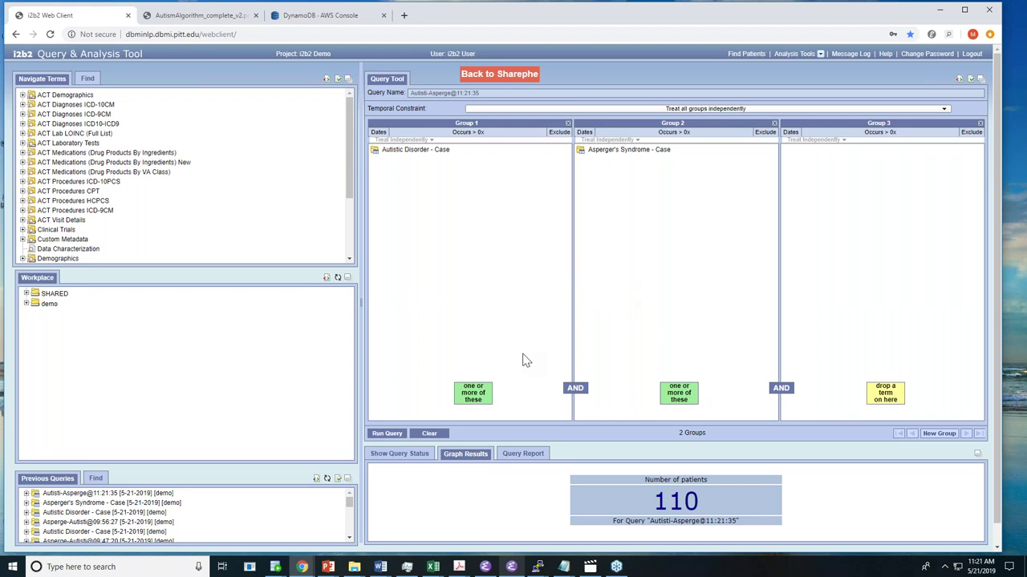
Step: Return to Sharephe and create a workbook of type Others titled "Test Mix", with the main author's name and institution Pitt
click(508, 74)
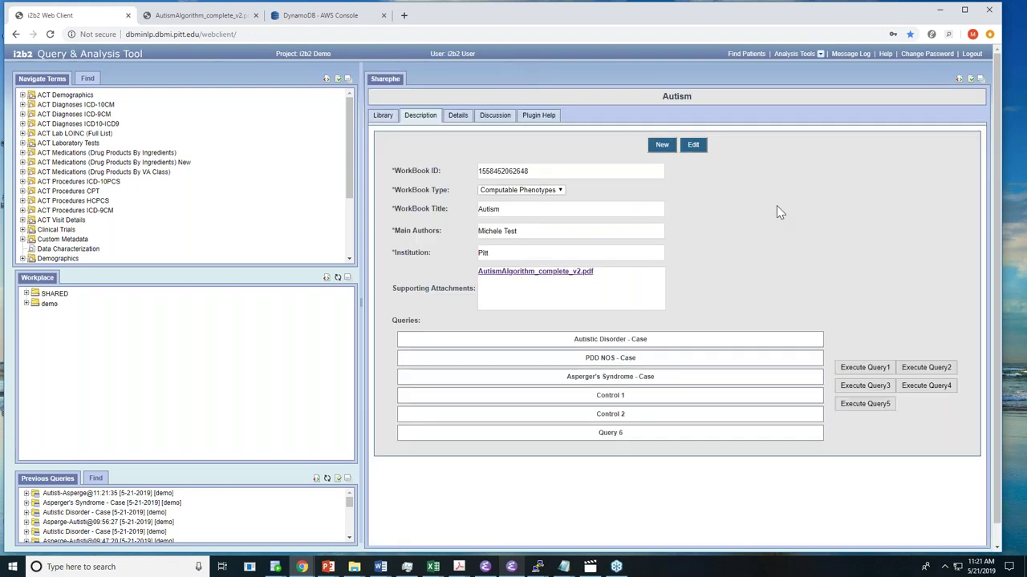
click(661, 148)
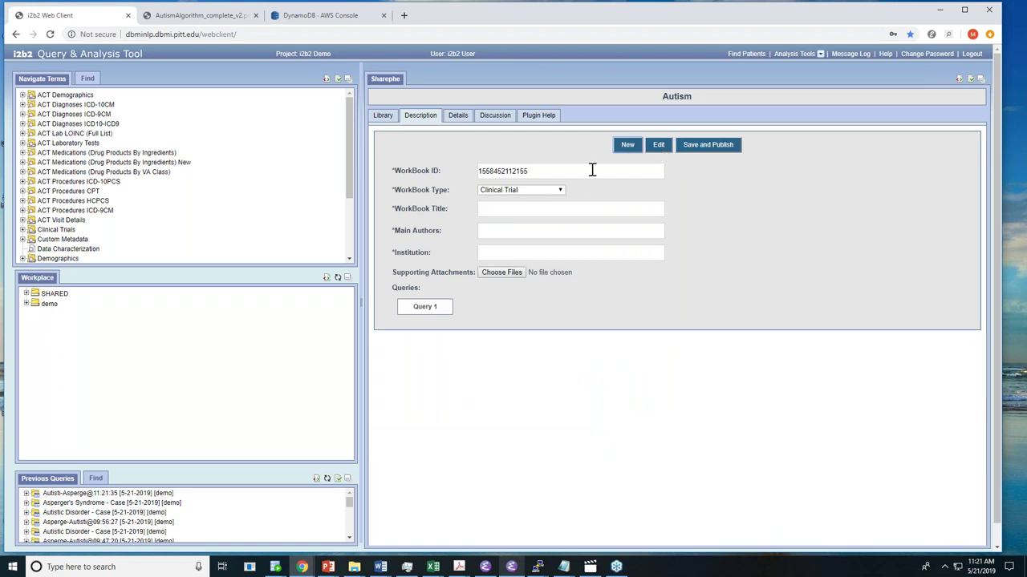
click(560, 192)
click(533, 217)
click(541, 209)
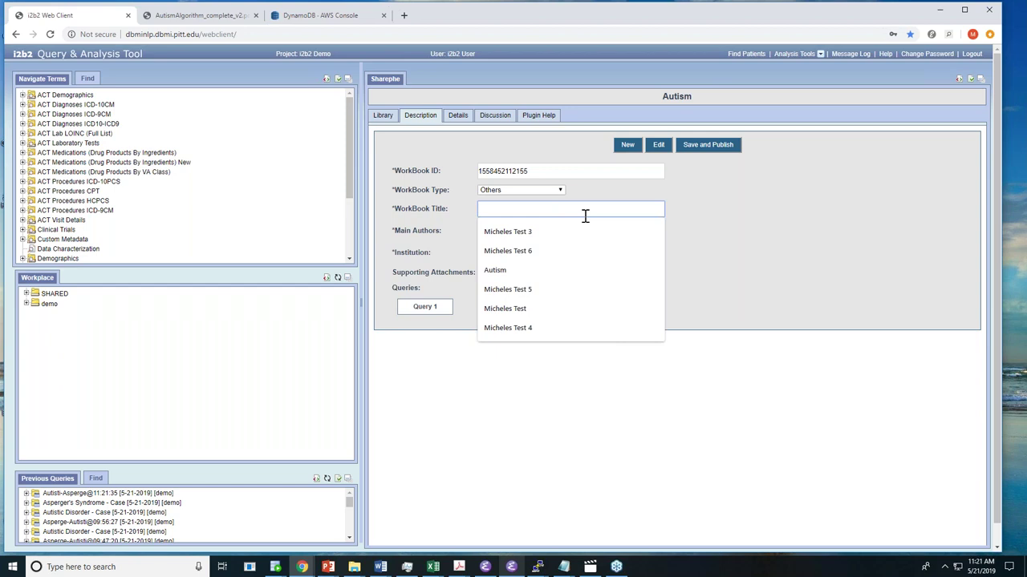
text(Test Mix)
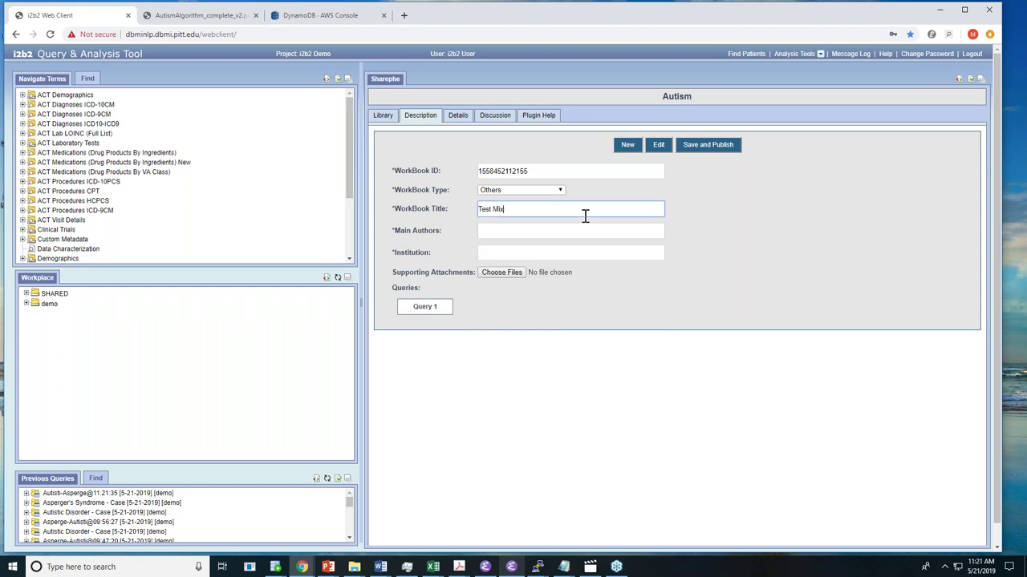
click(579, 232)
click(532, 258)
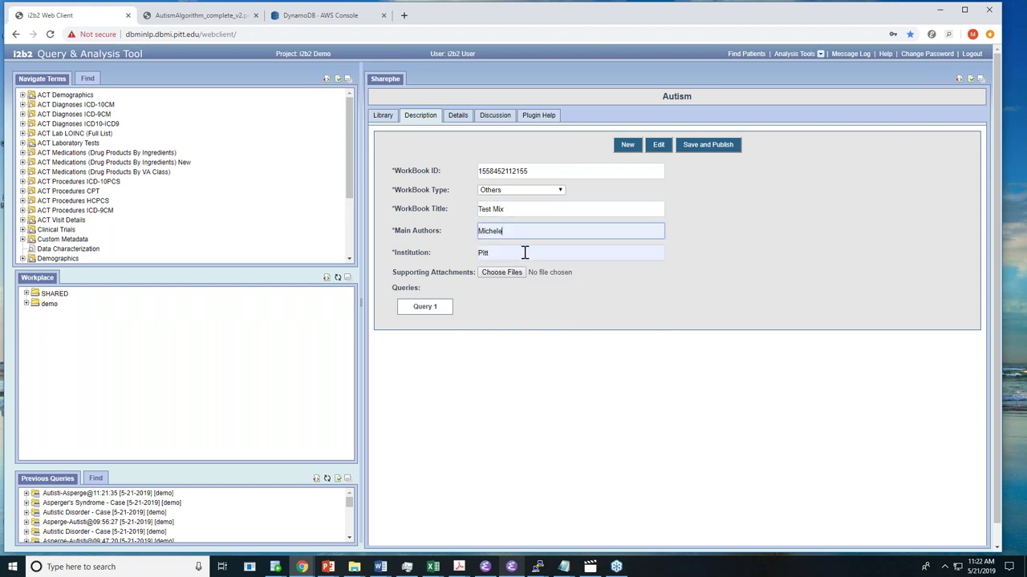
Step: Attach the 4. Logical Specification PDF to the Test Mix workbook as a supporting file
click(490, 273)
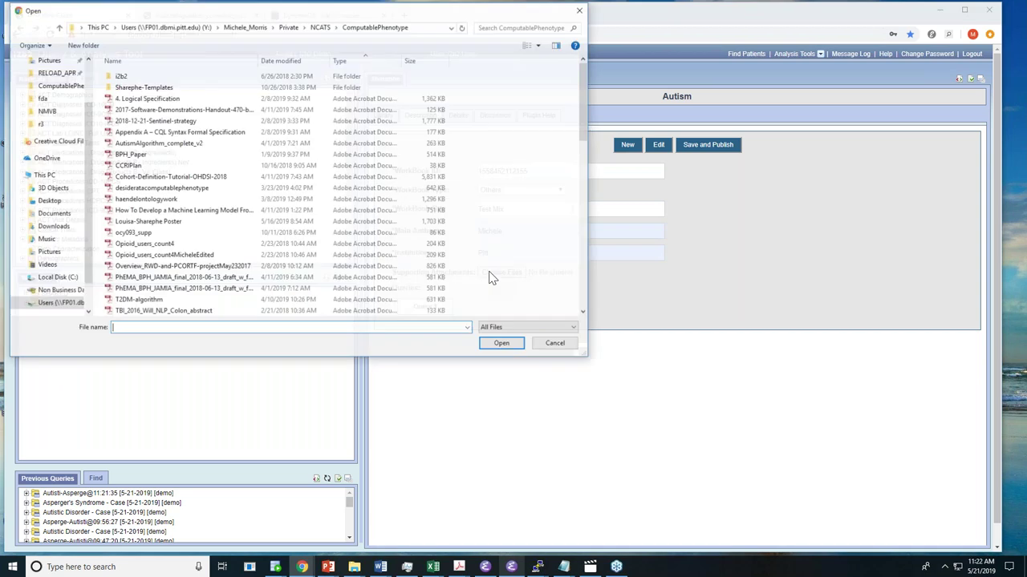
click(155, 100)
click(518, 344)
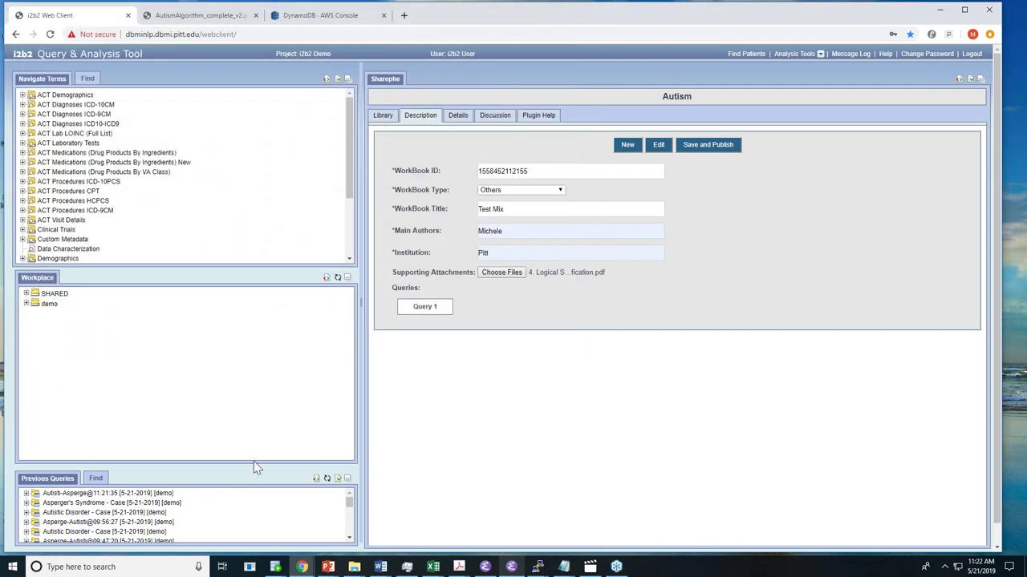
Step: Add two Asperger's Syndrome - Case queries and Mal-0-9-C68-N40@06:04:38 from the previous queries to the workbook
scroll(167, 526, down, 5)
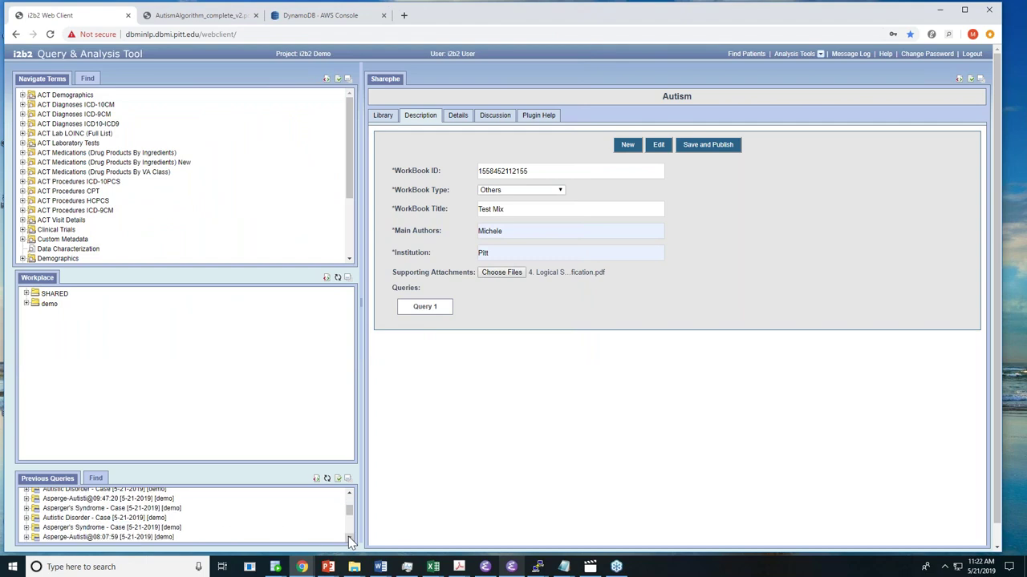
drag(104, 510, 465, 319)
right_click(168, 471)
click(143, 526)
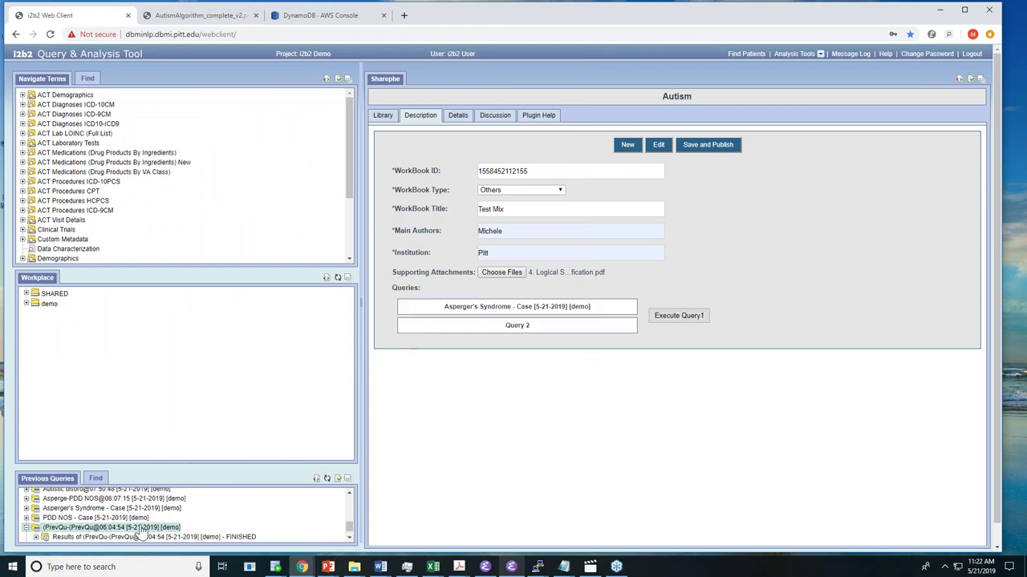
drag(135, 510, 506, 335)
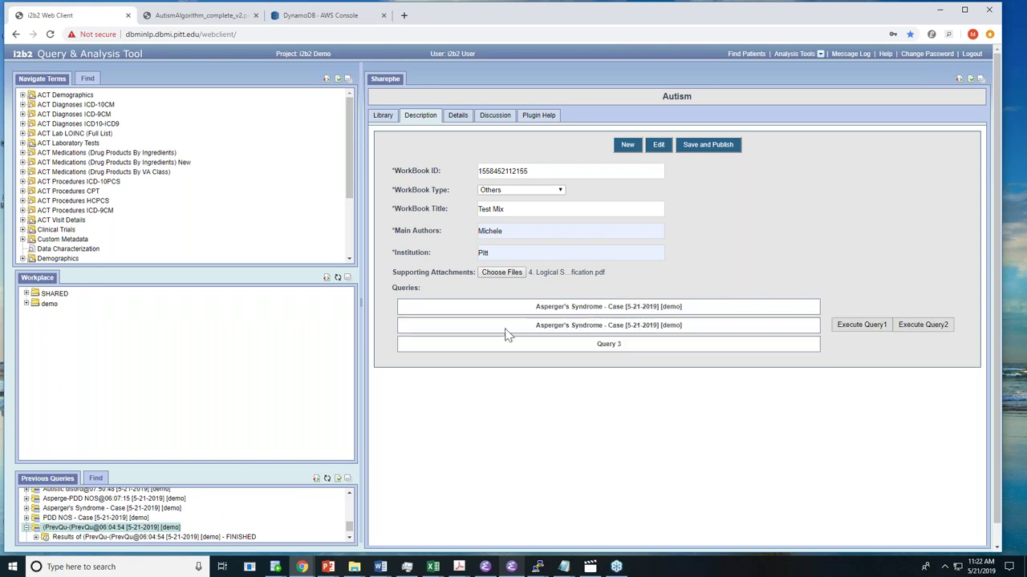
scroll(239, 521, down, 1)
drag(160, 537, 535, 345)
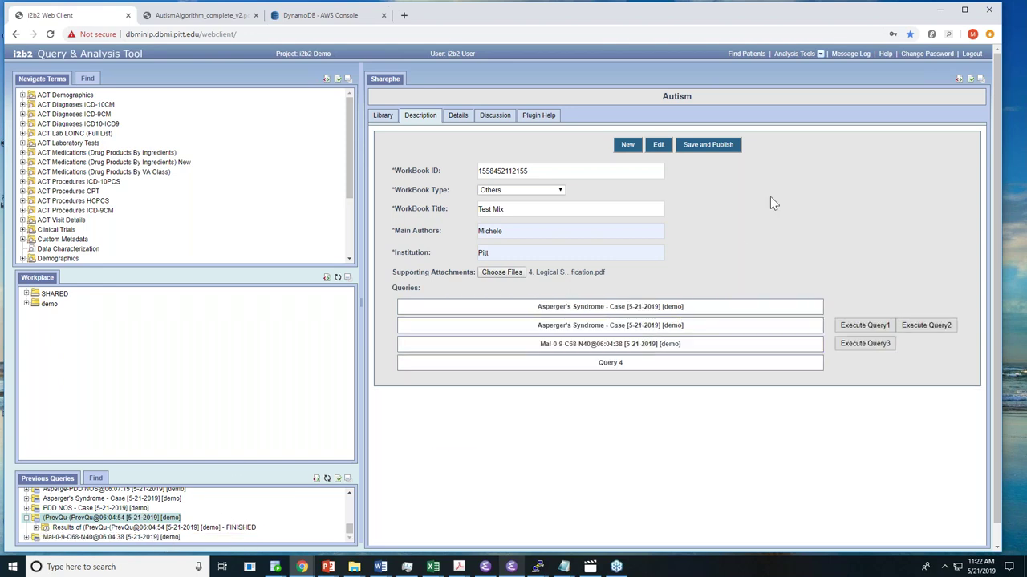
Step: Save and publish the Test Mix workbook to the cloud
click(708, 150)
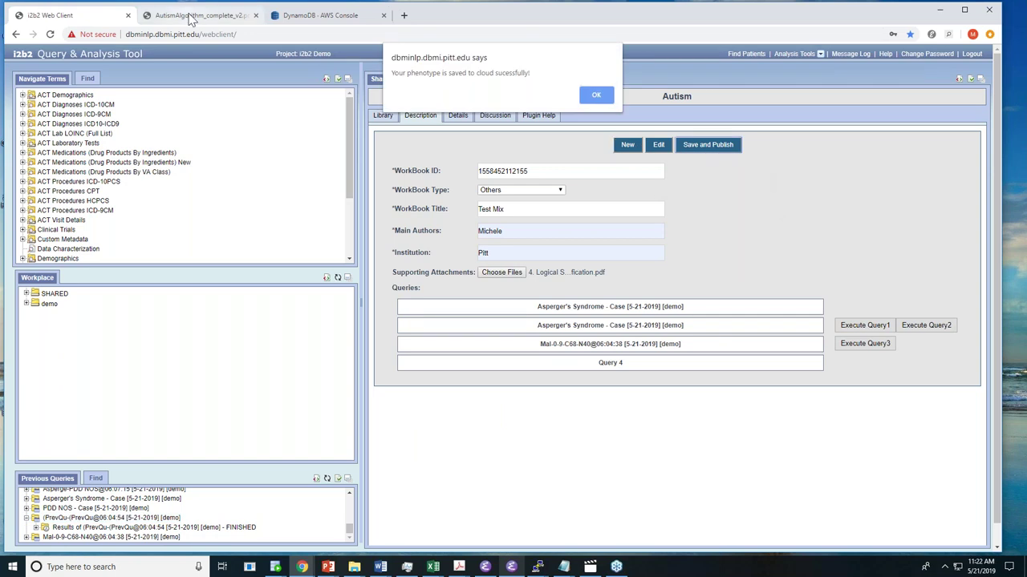
click(596, 95)
click(223, 17)
click(97, 21)
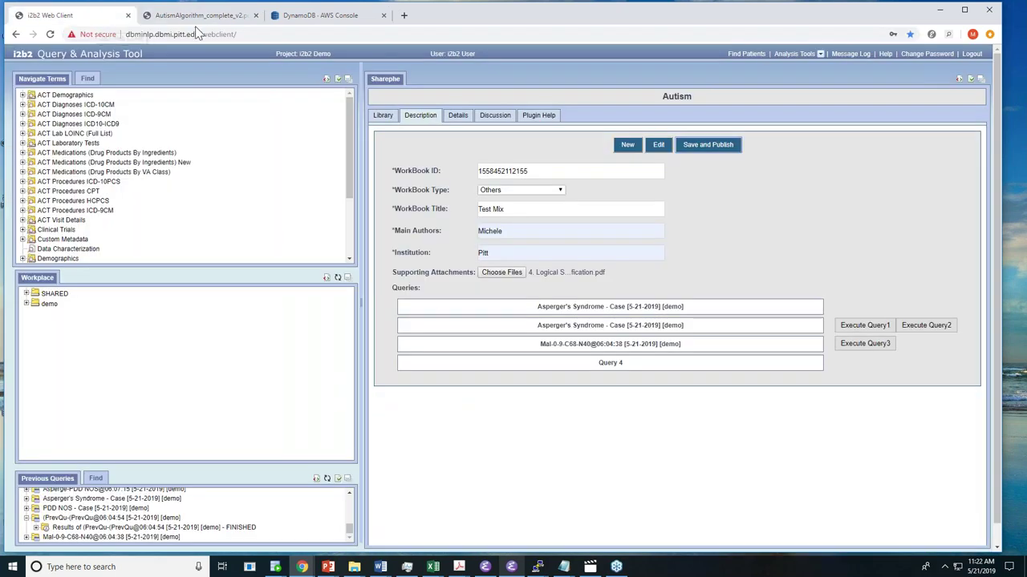
Step: Switch to the DynamoDB console, refresh the Sharephe-Testing items, and open the Test Mix item's QueryXML value
click(285, 20)
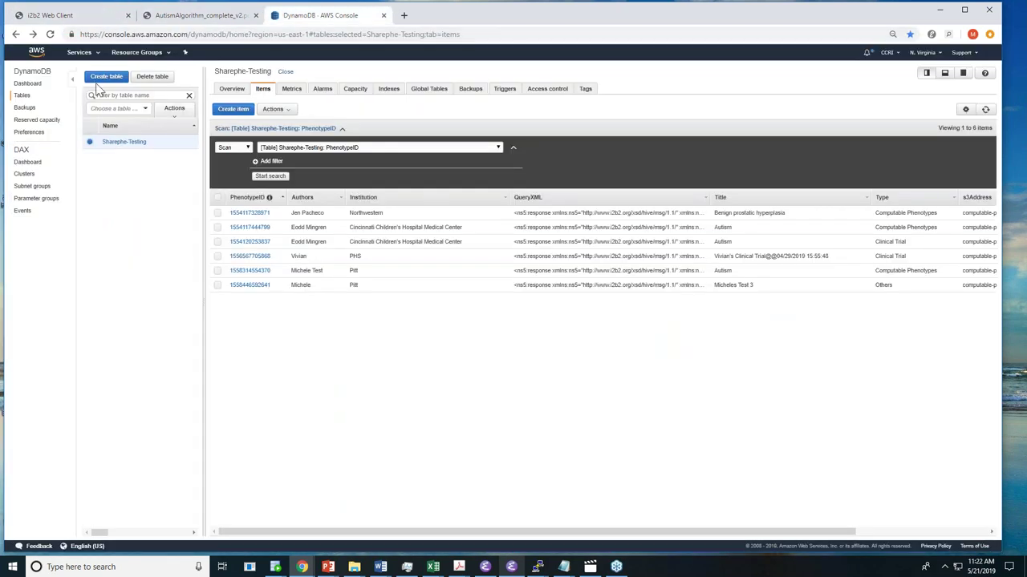
click(50, 33)
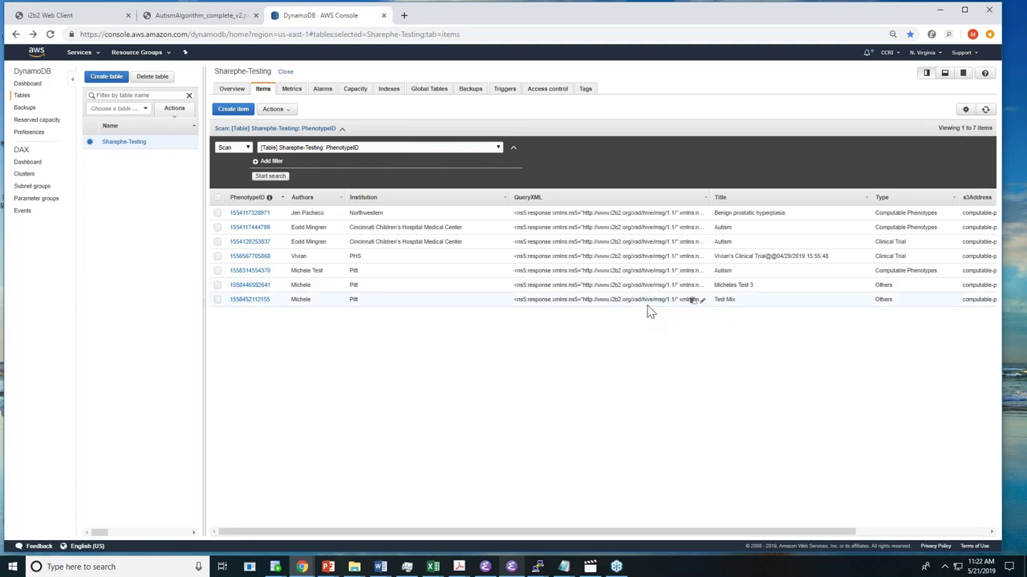
click(702, 300)
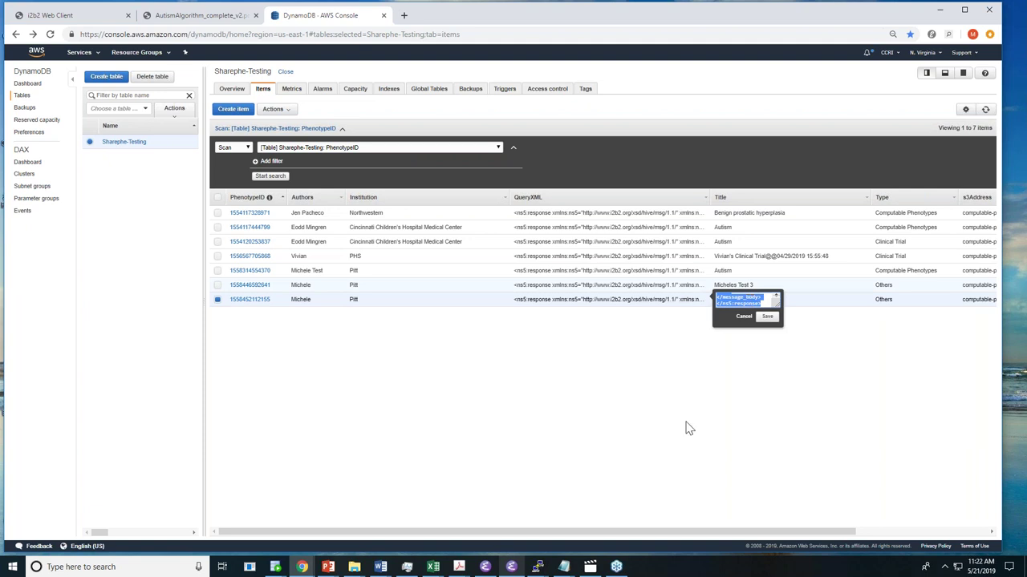
Step: Close the Test Mix item's QueryXML value without saving and return to the i2b2 Web Client
click(745, 321)
drag(795, 535, 733, 542)
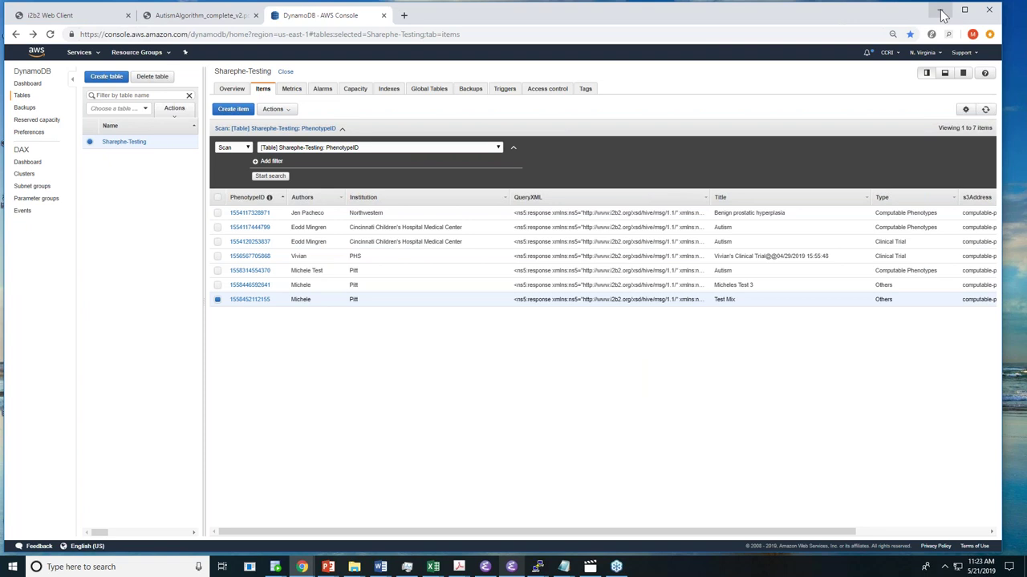
click(203, 22)
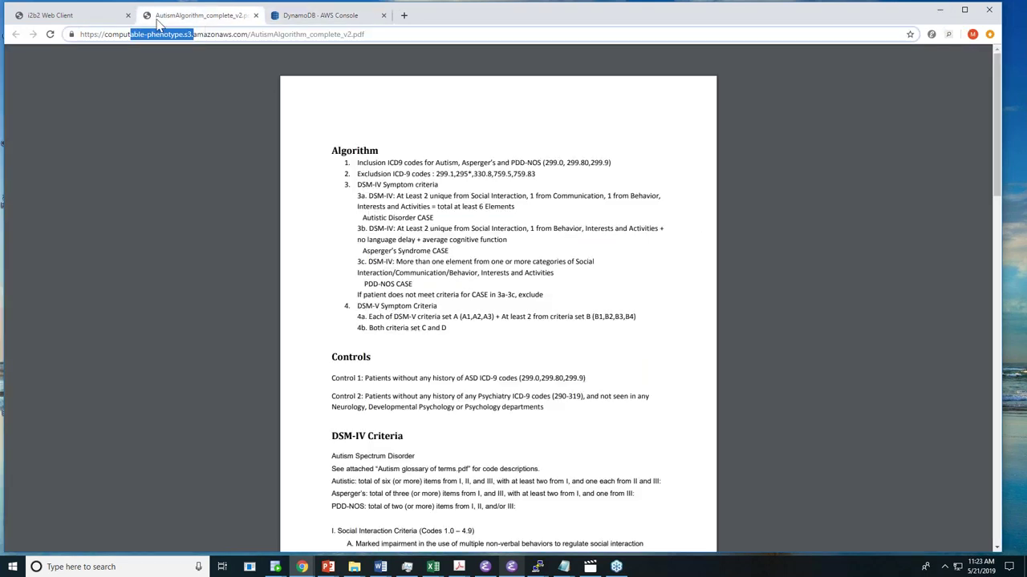
click(90, 16)
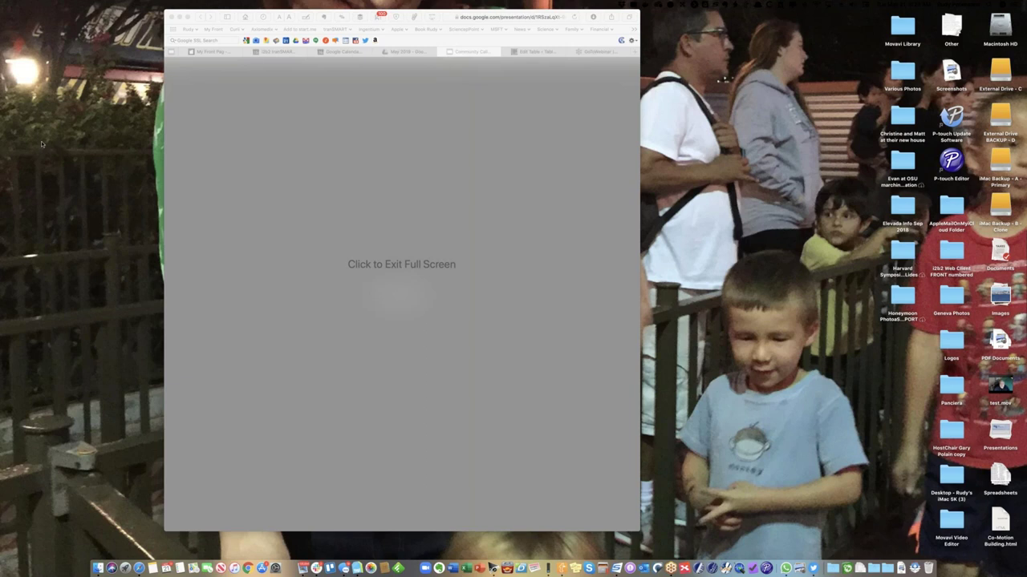
Step: Switch to Google Slides and exit the full-screen view of the Community Call 21 May 2019 presentation
click(183, 16)
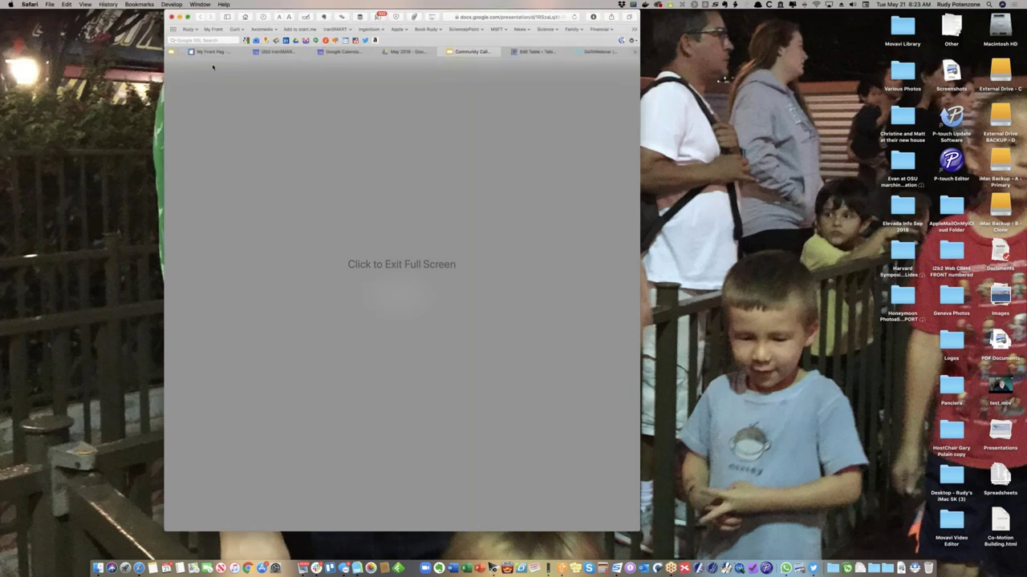
click(225, 89)
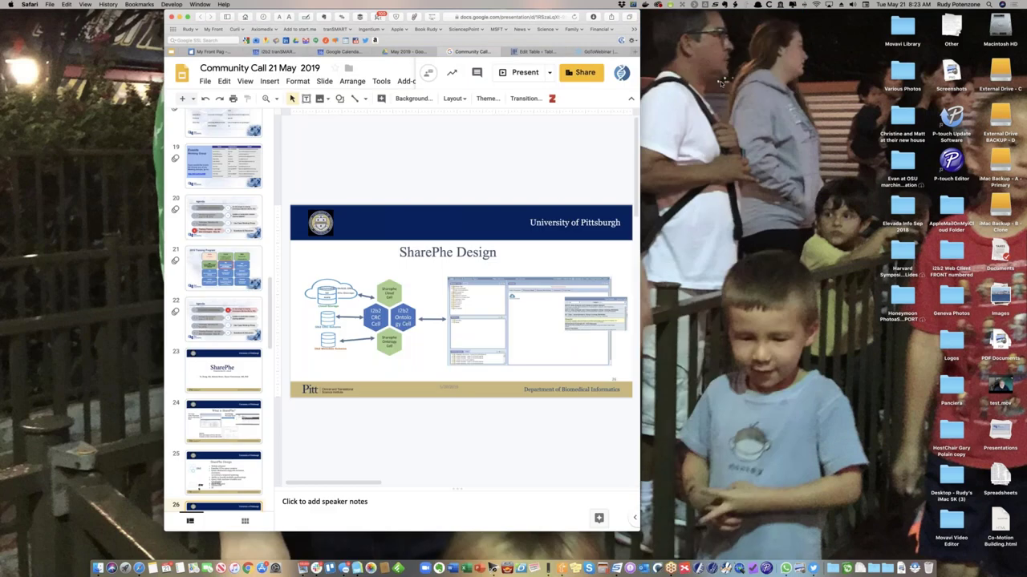
click(720, 81)
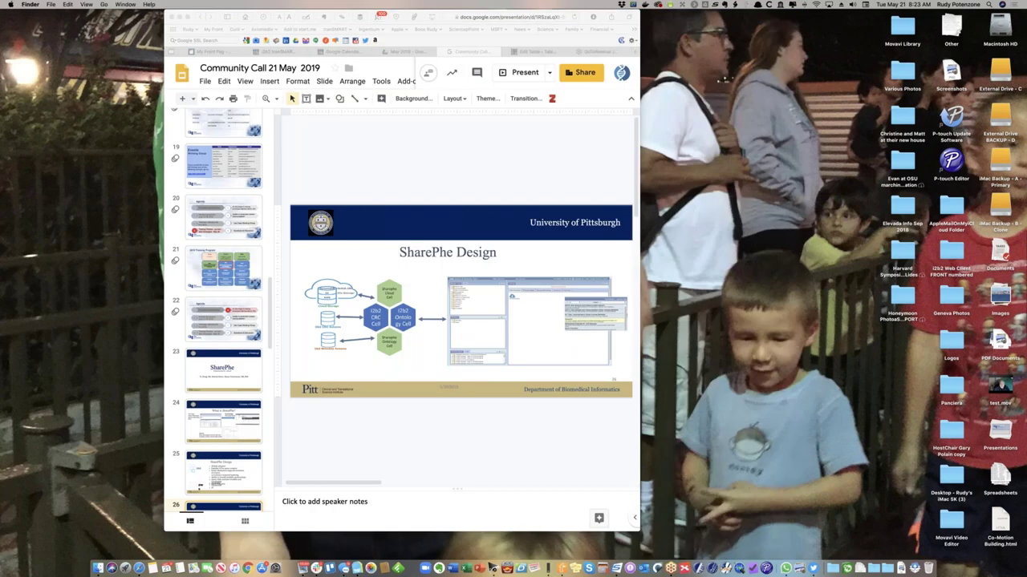